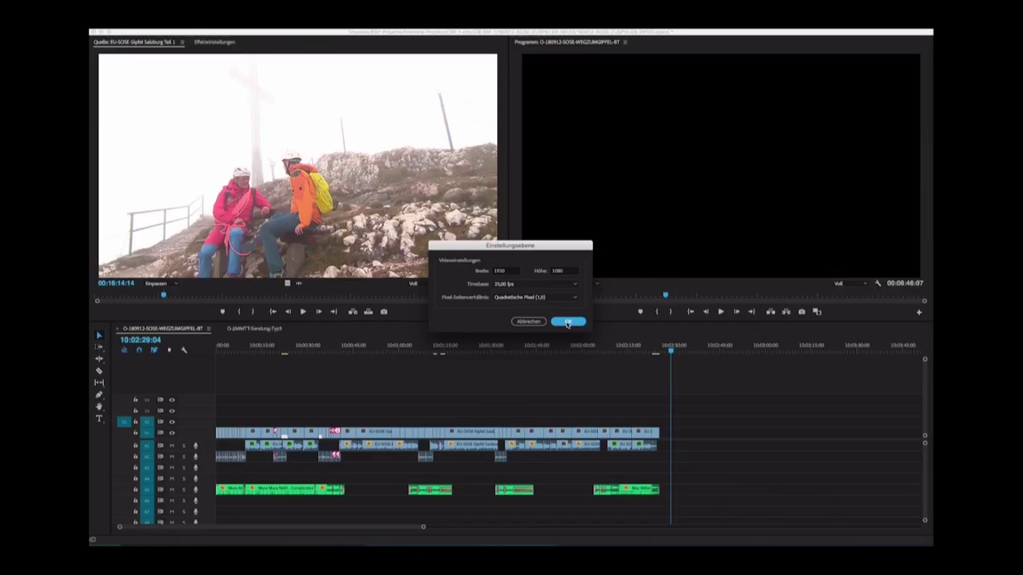
# Step: Create a 1920 × 1080, 25 fps adjustment layer and stretch it above the entire edit on an upper video track
pyautogui.click(568, 319)
pyautogui.moveTo(209, 403); pyautogui.dragTo(217, 402)
pyautogui.press('Up')
pyautogui.click(230, 398)
pyautogui.press('e')
pyautogui.click(232, 350)
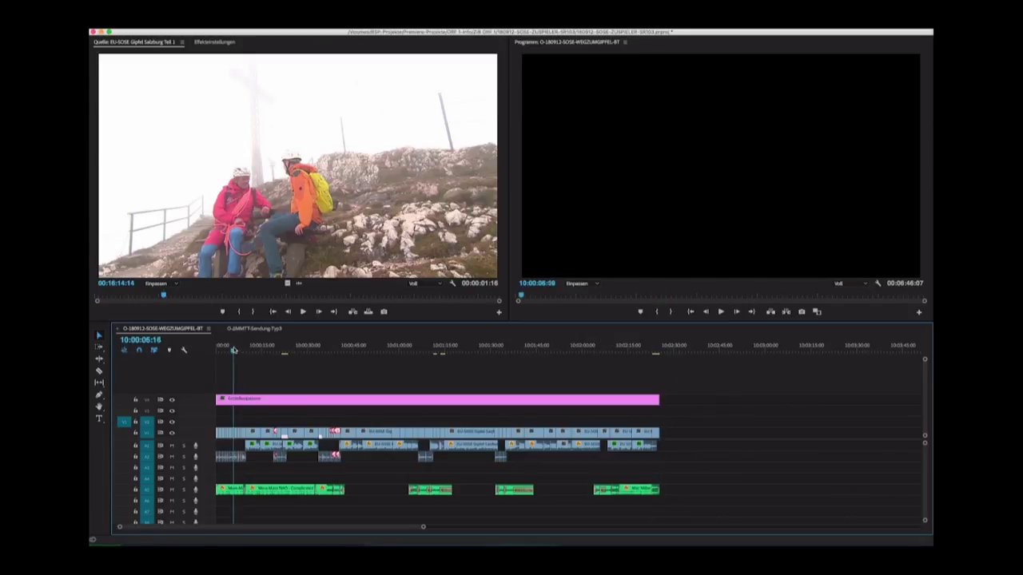
# Step: Apply a light darkening vignette of about -0.9 to the adjustment layer with Lumetri Color
pyautogui.click(282, 400)
pyautogui.click(353, 29)
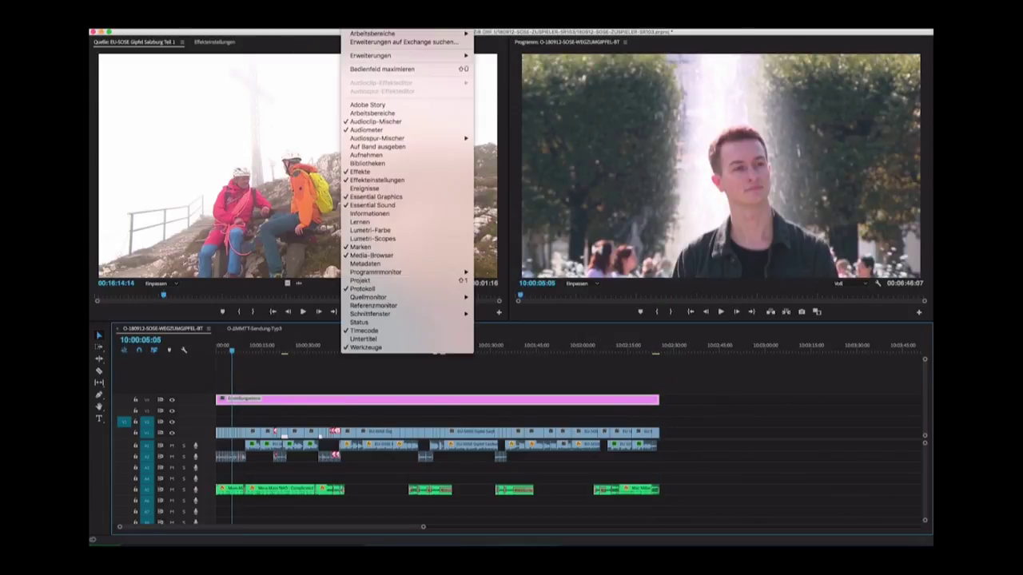
pyautogui.click(374, 230)
pyautogui.click(818, 399)
pyautogui.moveTo(874, 193); pyautogui.dragTo(854, 194)
pyautogui.moveTo(244, 349); pyautogui.dragTo(260, 349)
pyautogui.moveTo(853, 192); pyautogui.dragTo(866, 193)
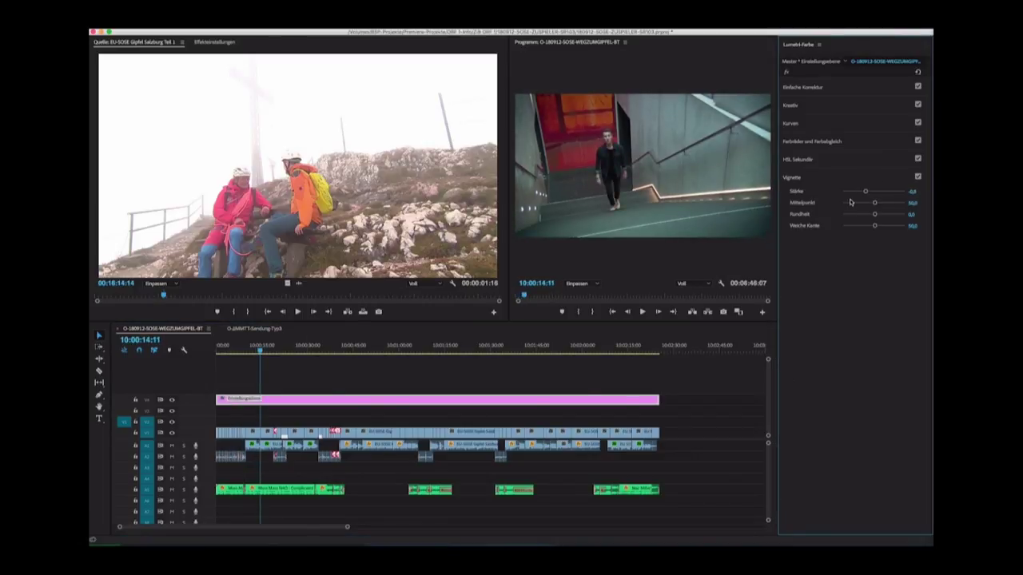
# Step: Give the adjustment layer the creative look SL CLEAN KODAK B and reduce its intensity to about 82
pyautogui.moveTo(261, 350); pyautogui.dragTo(392, 357)
pyautogui.click(821, 126)
pyautogui.click(818, 107)
pyautogui.click(858, 120)
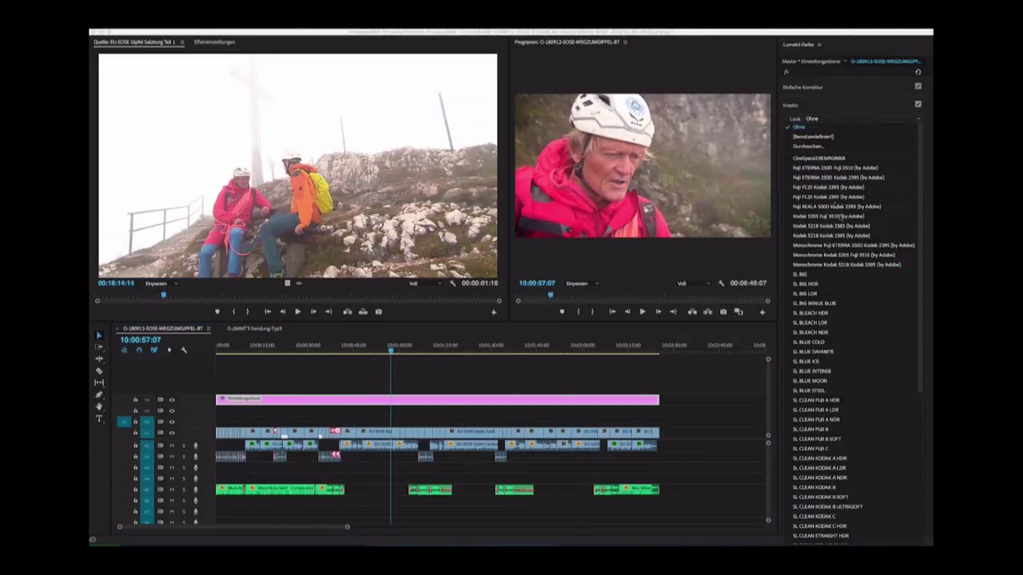
pyautogui.click(823, 488)
pyautogui.click(379, 349)
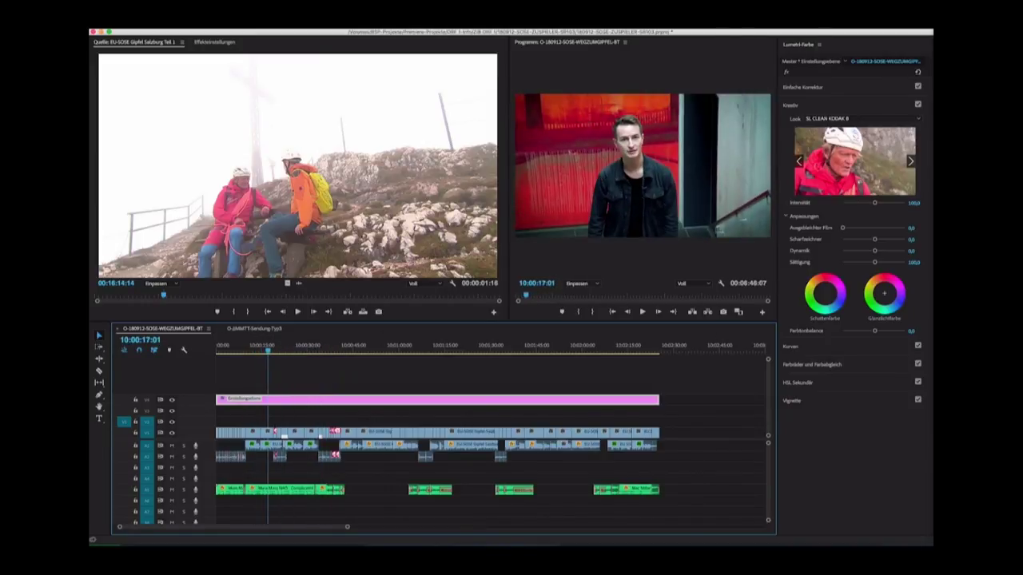
pyautogui.moveTo(873, 205); pyautogui.dragTo(865, 205)
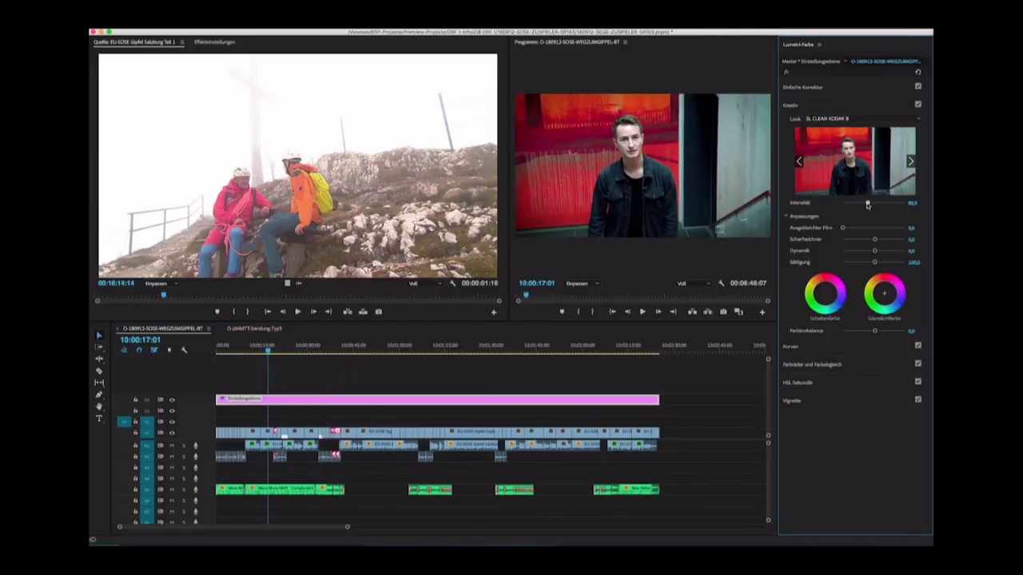
# Step: Split the adjustment layer at 10:00:21:14 and at 10:00:10:00
pyautogui.click(380, 366)
pyautogui.press('=')
pyautogui.press('=')
pyautogui.moveTo(481, 348)
pyautogui.mouseDown()
pyautogui.moveTo(461, 349)
pyautogui.moveTo(479, 349)
pyautogui.mouseUp()
pyautogui.click(493, 401)
pyautogui.press('super+k')
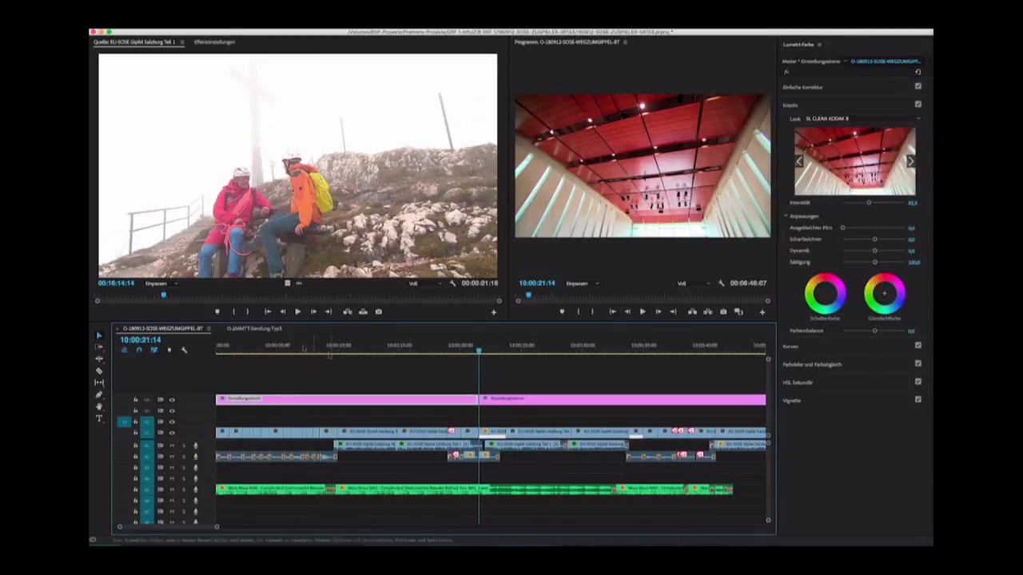
pyautogui.click(243, 348)
pyautogui.moveTo(244, 350); pyautogui.dragTo(338, 349)
pyautogui.press('super+k')
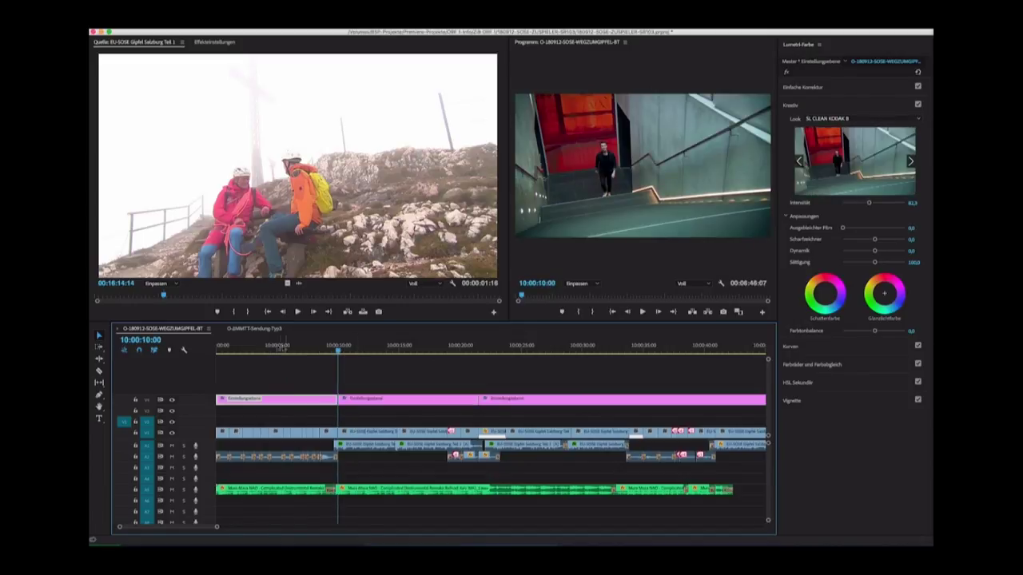
# Step: Review the opening shots and shift the midtones colour wheel slightly for the first adjustment layer segment
pyautogui.click(258, 349)
pyautogui.press('space')
pyautogui.press('space')
pyautogui.moveTo(273, 349); pyautogui.dragTo(285, 349)
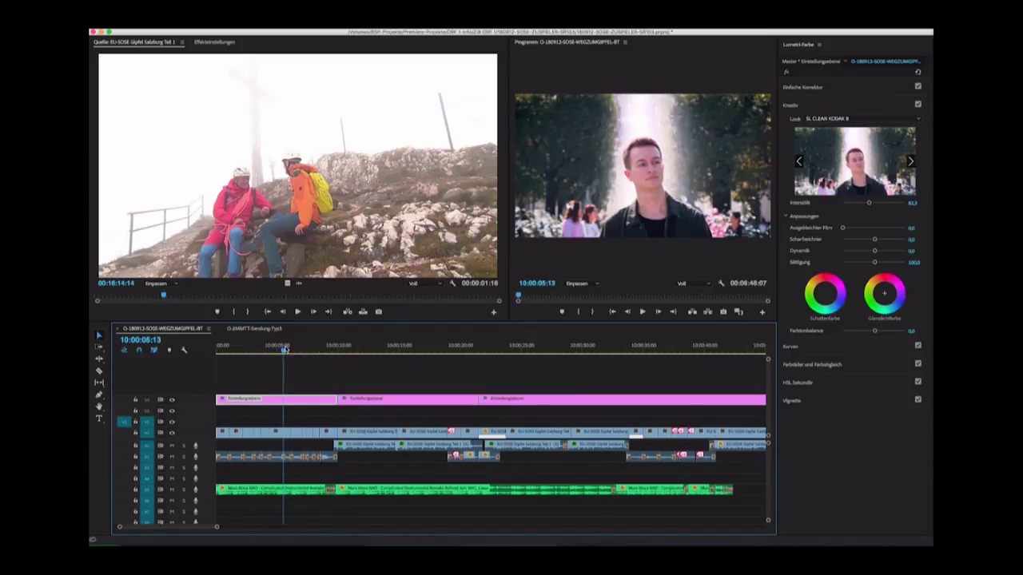
pyautogui.click(815, 365)
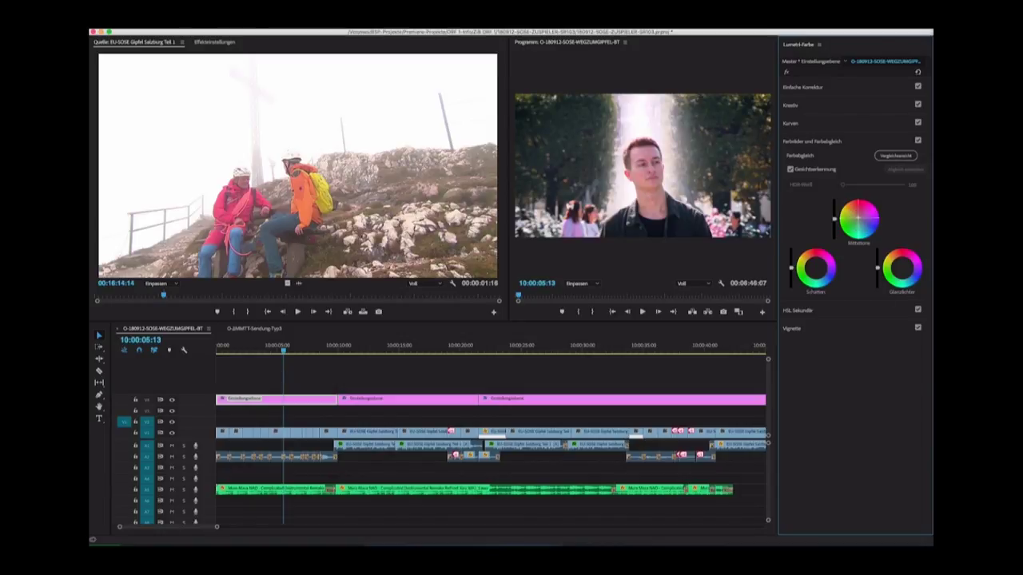
pyautogui.moveTo(292, 350); pyautogui.dragTo(219, 356)
pyautogui.press('space')
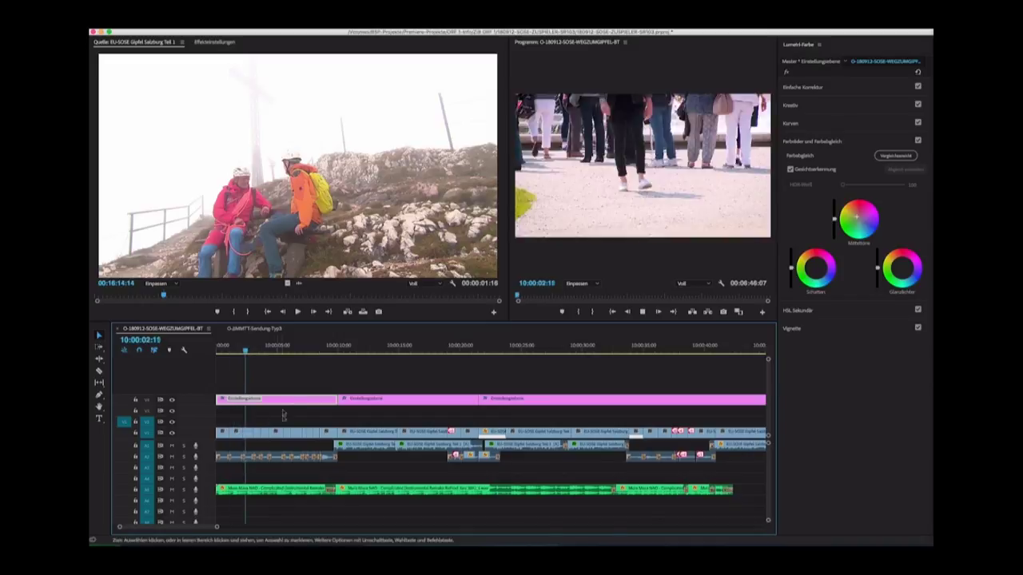
pyautogui.press('space')
pyautogui.click(858, 218)
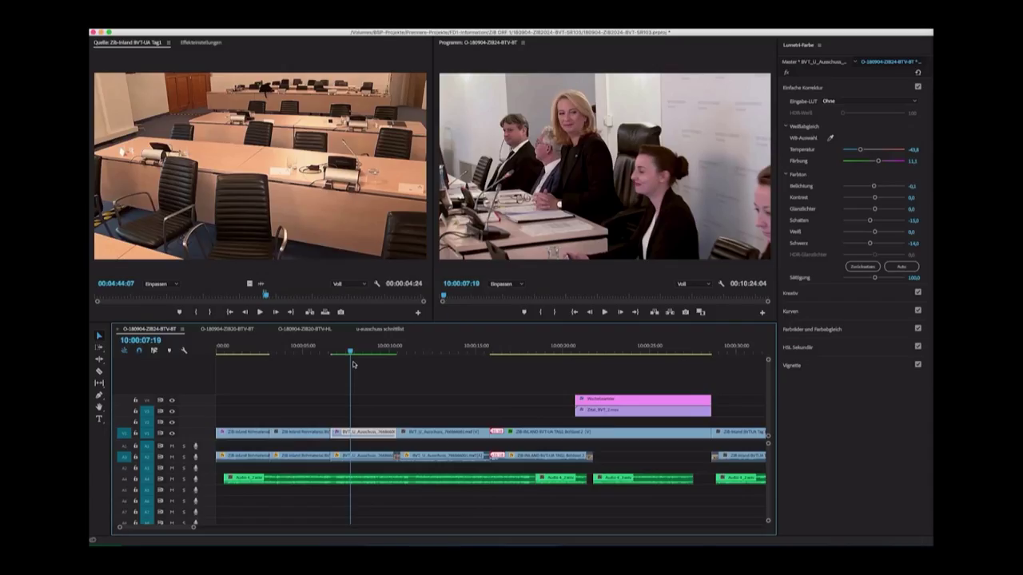
# Step: Raise the contrast of the committee room clip at 10:00:13:10 to about 14
pyautogui.moveTo(363, 366); pyautogui.dragTo(449, 376)
pyautogui.moveTo(875, 199); pyautogui.dragTo(879, 199)
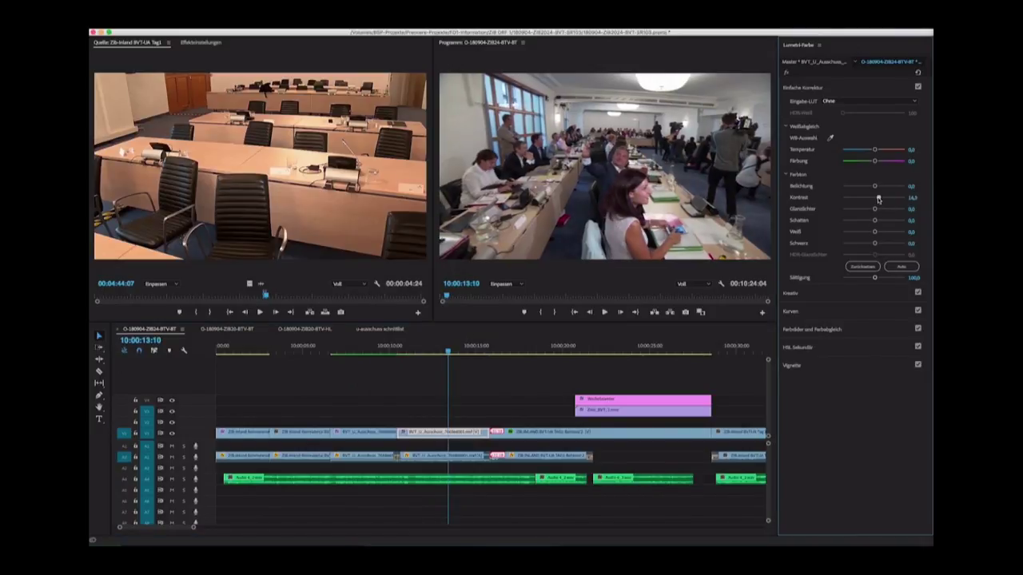
# Step: Correct the press statement clip at 10:00:30:13 with temperature about -57.8 and tint 14.2, and raise its blacks slightly
pyautogui.moveTo(447, 354); pyautogui.dragTo(738, 363)
pyautogui.hscroll(5, 707, 371)
pyautogui.moveTo(542, 350); pyautogui.dragTo(665, 350)
pyautogui.click(560, 347)
pyautogui.click(547, 346)
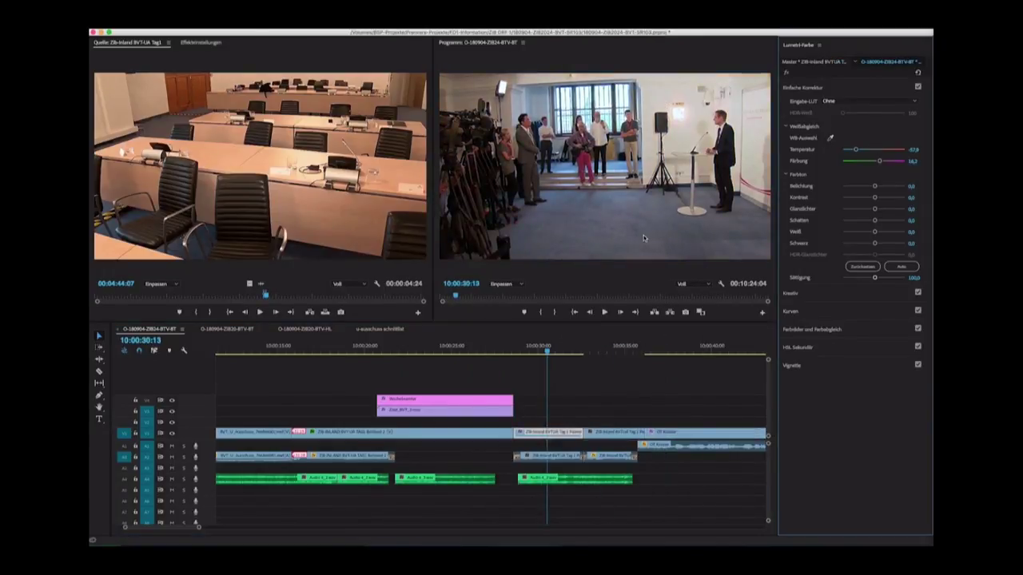
pyautogui.moveTo(874, 243); pyautogui.dragTo(876, 246)
# Step: White-balance the camera monitor clip at 10:00:33:07 by sampling a neutral area
pyautogui.moveTo(517, 350); pyautogui.dragTo(594, 358)
pyautogui.click(831, 138)
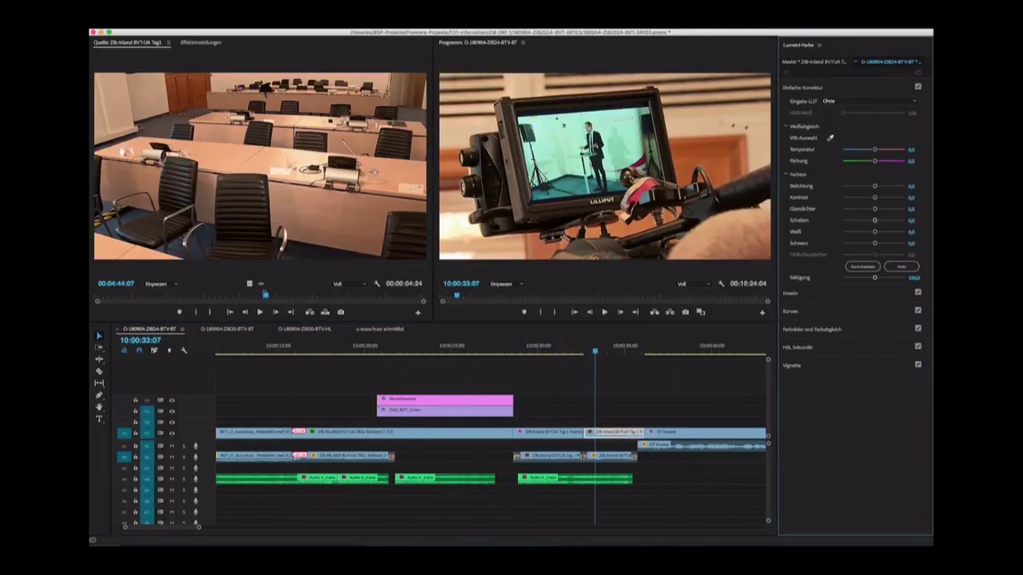
# Step: Limit the Lumetri correction to the camera monitor's screen with a four-point mask and raise the temperature to about 20
pyautogui.click(206, 43)
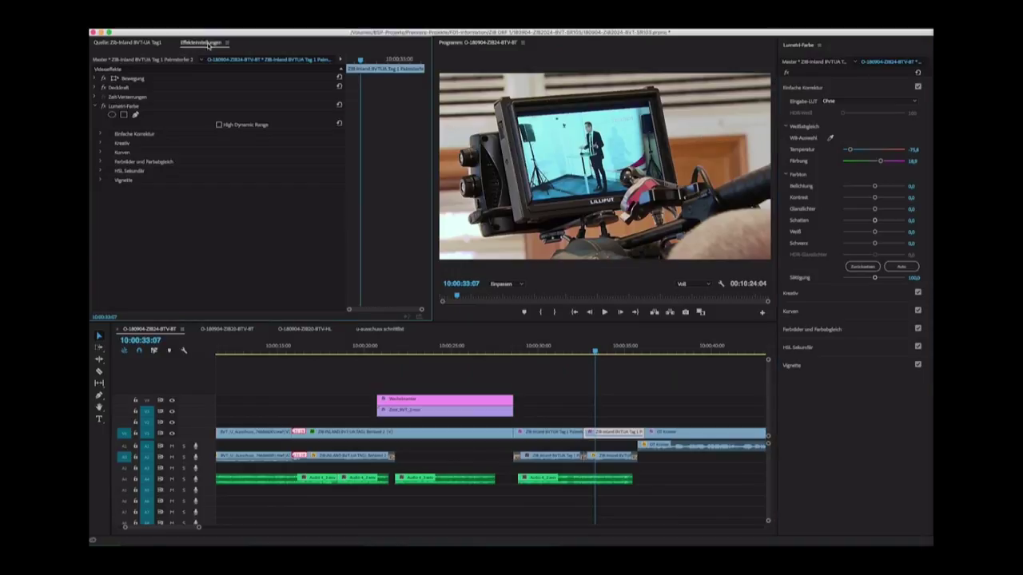
pyautogui.click(124, 116)
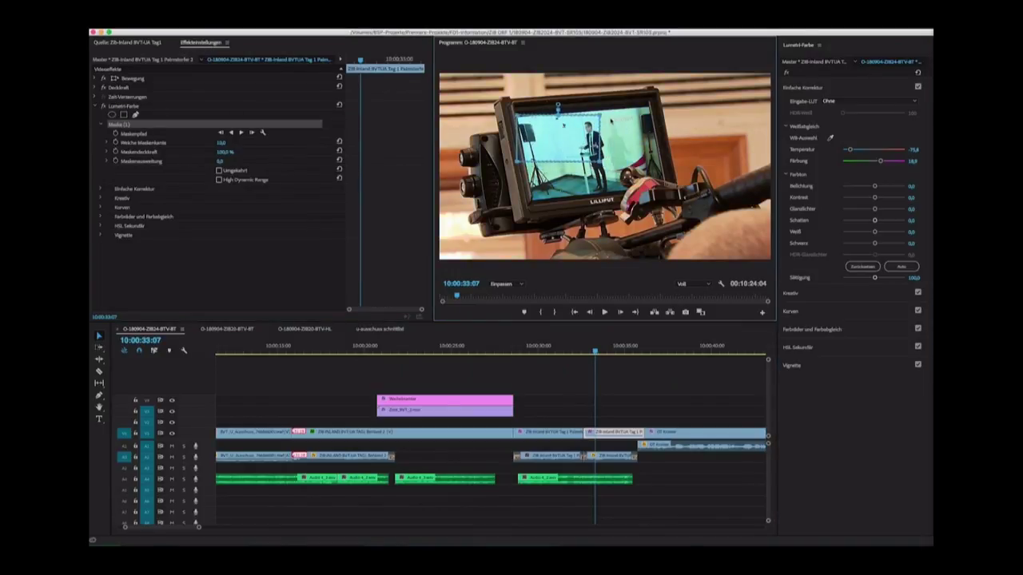
pyautogui.moveTo(517, 162); pyautogui.dragTo(531, 209)
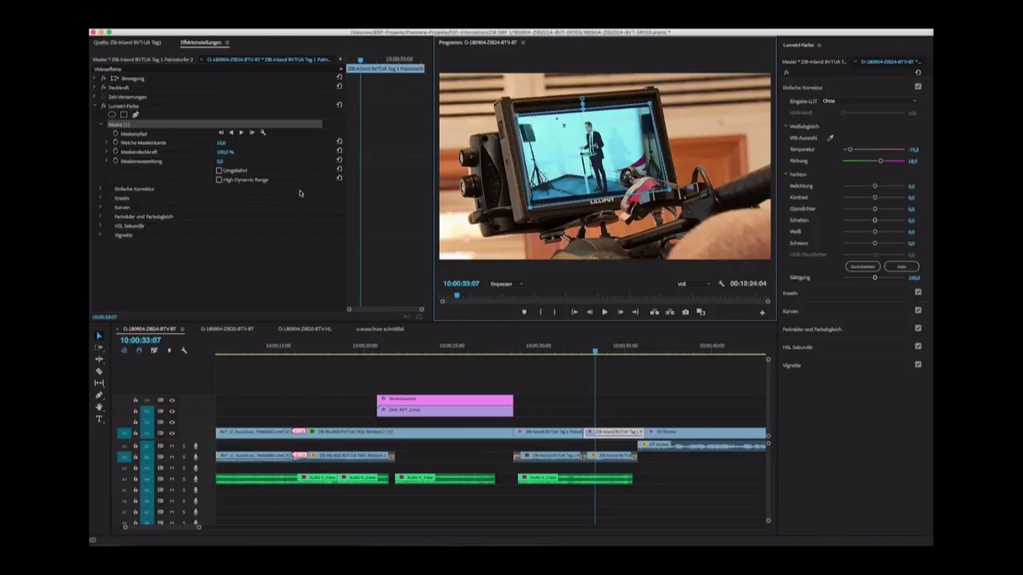
pyautogui.moveTo(852, 150); pyautogui.dragTo(859, 151)
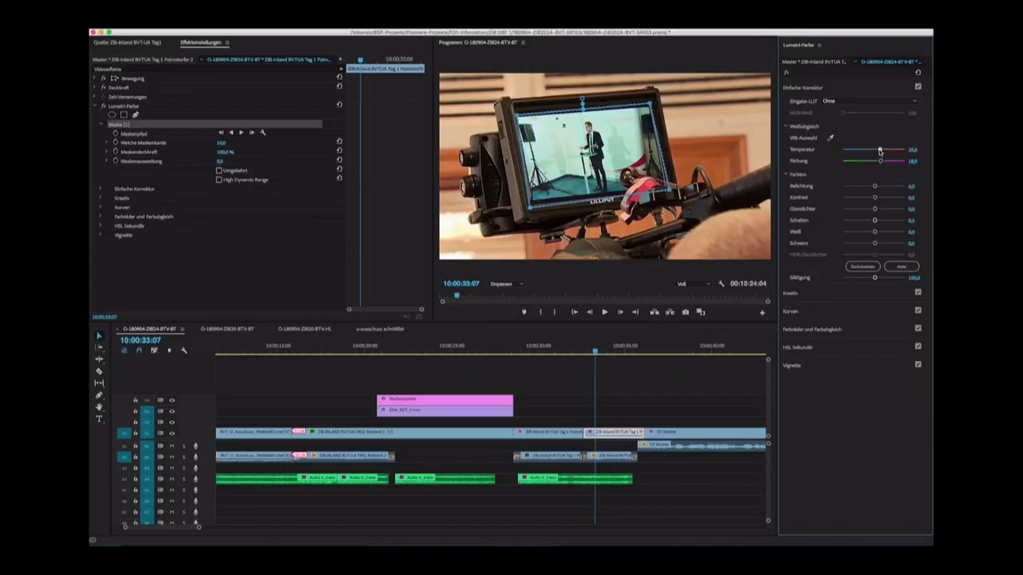
# Step: Raise the contrast of the interview clip at 10:00:37:03 to about 31 and play it back briefly
pyautogui.moveTo(558, 352); pyautogui.dragTo(596, 354)
pyautogui.moveTo(667, 351)
pyautogui.mouseDown()
pyautogui.moveTo(634, 351)
pyautogui.moveTo(662, 352)
pyautogui.mouseUp()
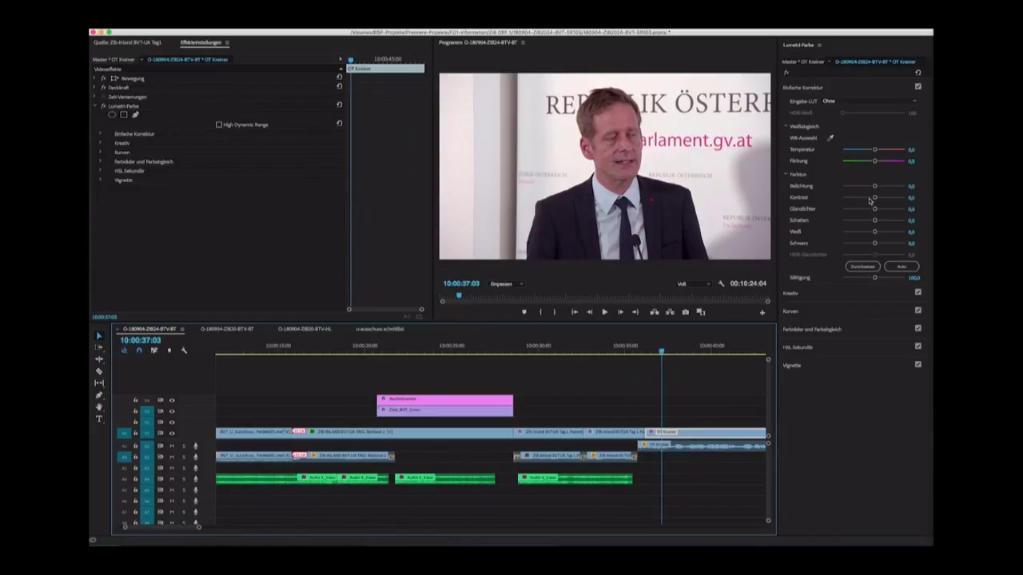
pyautogui.moveTo(874, 197); pyautogui.dragTo(878, 198)
pyautogui.press('space')
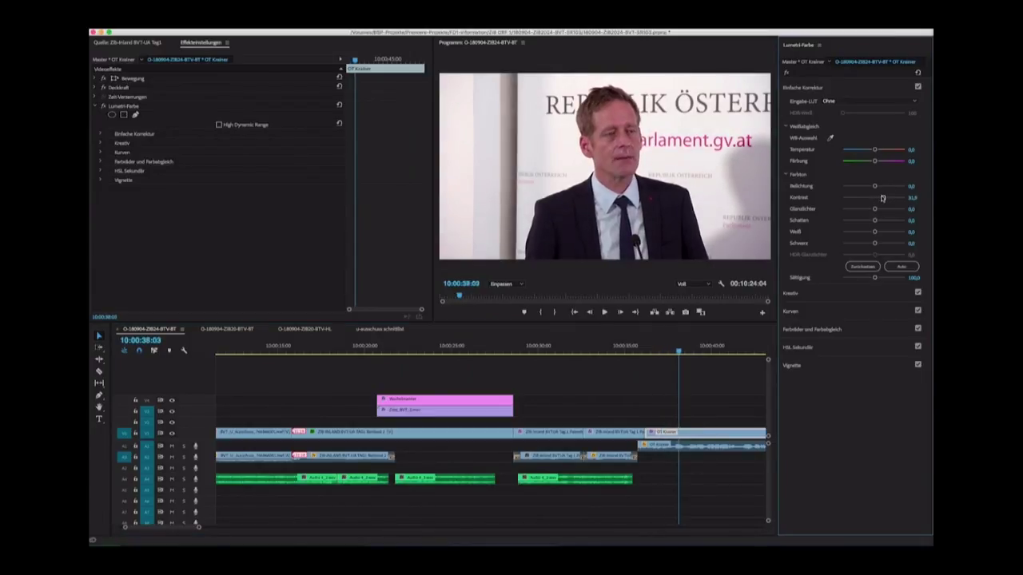
# Step: Mark a range from the first interview clip to the second interview clip, ending at 10:01:24:02
pyautogui.click(650, 378)
pyautogui.press('i')
pyautogui.press('-')
pyautogui.press('-')
pyautogui.moveTo(571, 350); pyautogui.dragTo(581, 348)
pyautogui.press('o')
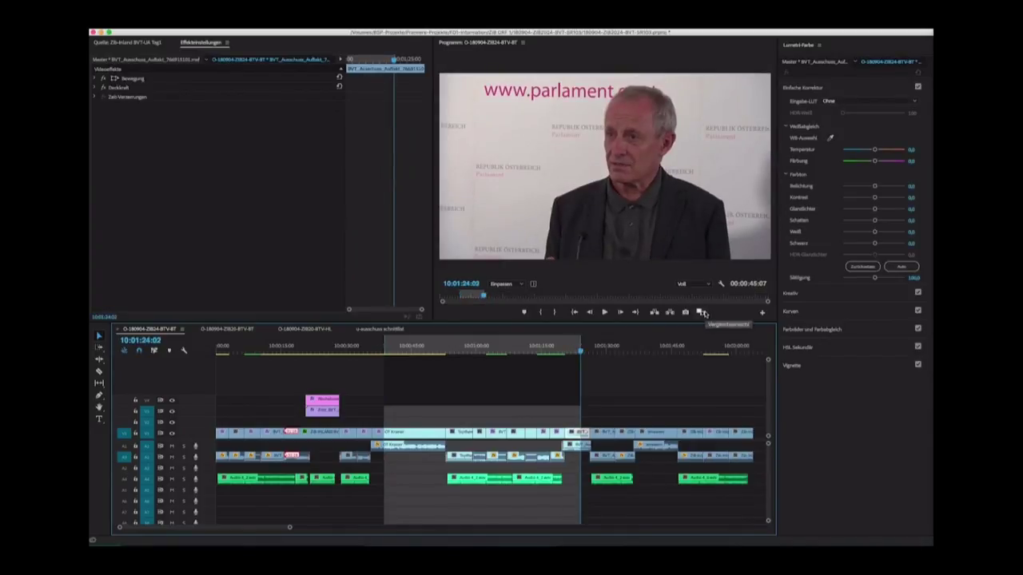
# Step: Match the second interview clip at 10:01:23:01 to the first interview's reference frame in comparison view with automatic colour match
pyautogui.click(840, 330)
pyautogui.click(897, 158)
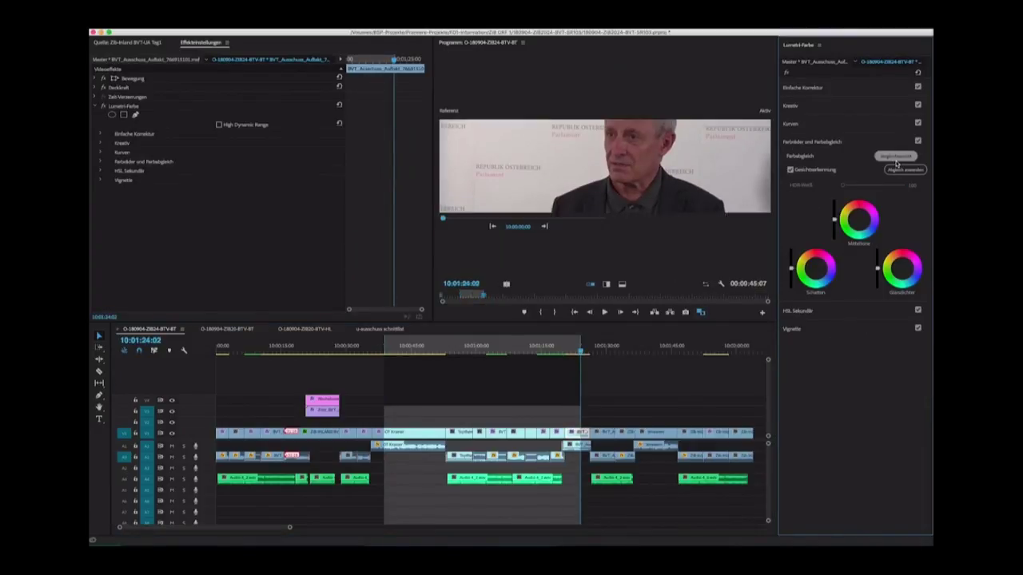
pyautogui.moveTo(443, 219); pyautogui.dragTo(452, 224)
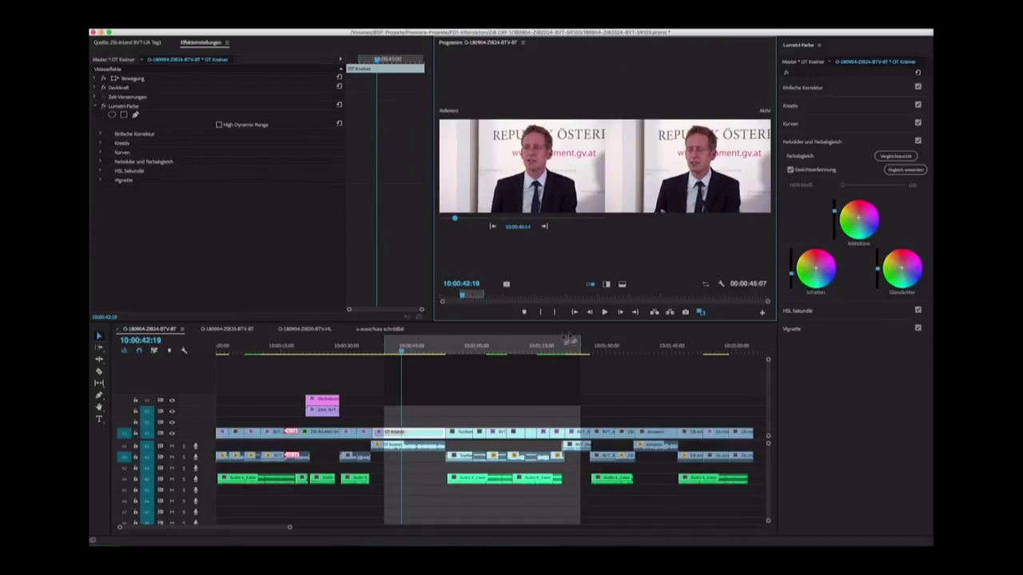
pyautogui.moveTo(568, 350); pyautogui.dragTo(577, 351)
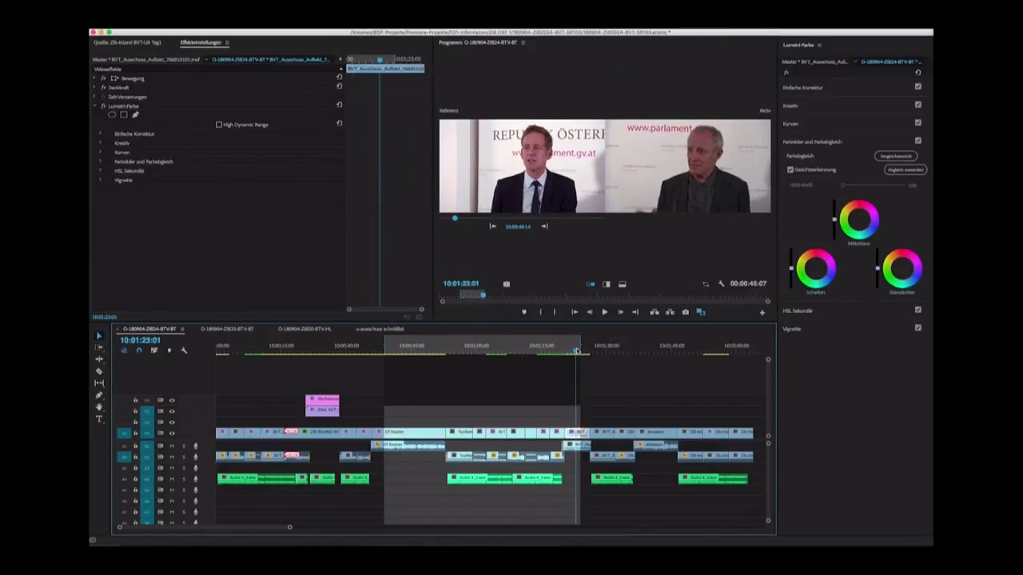
pyautogui.click(907, 170)
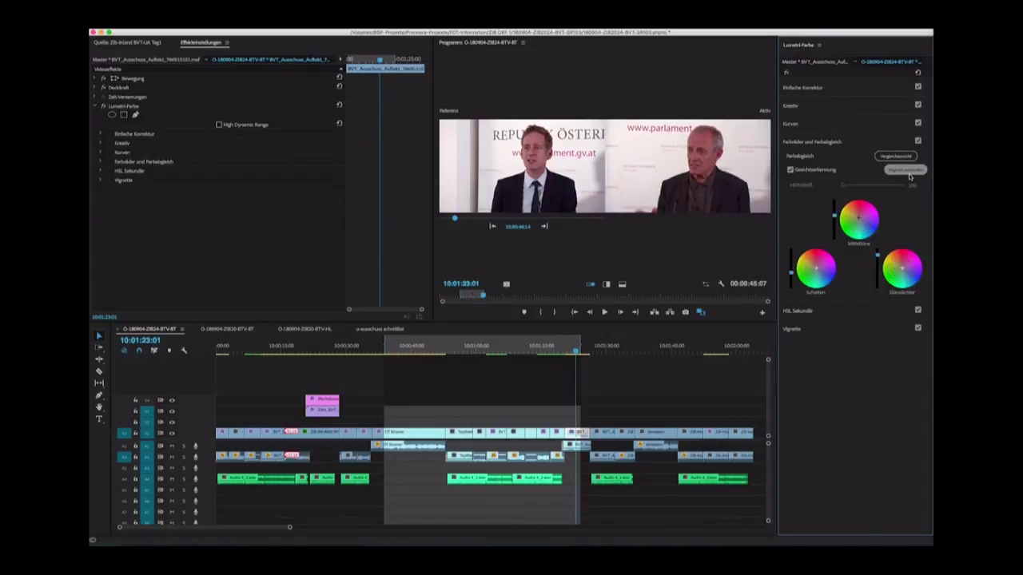
# Step: White-balance the lectern speaker clip around 10:01:33:10 by sampling the wall, giving temperature about -51.8 and tint 21.8
pyautogui.moveTo(650, 345); pyautogui.dragTo(627, 349)
pyautogui.click(831, 138)
pyautogui.click(644, 112)
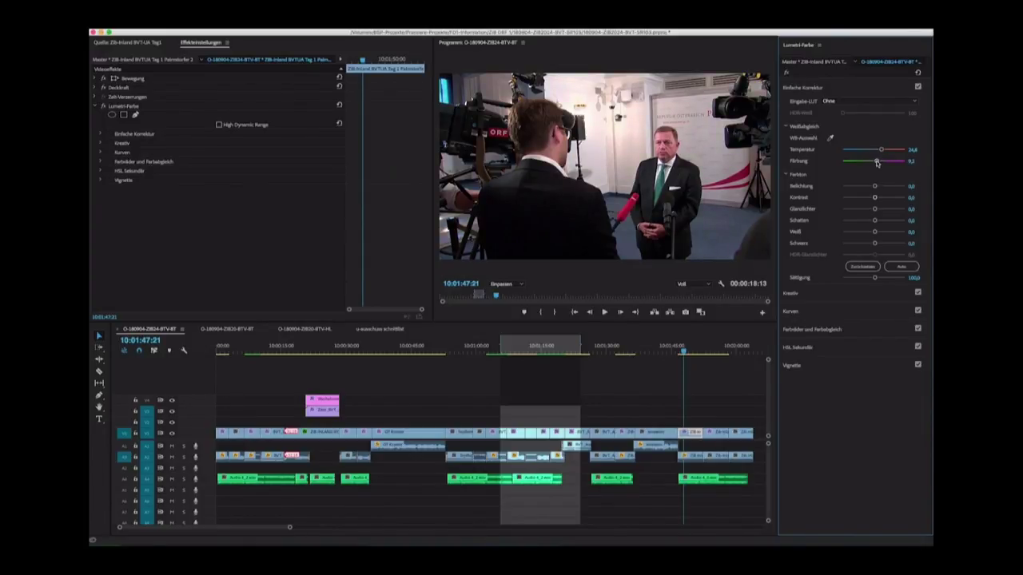
# Step: Use the lectern speaker frame at 10:01:34:21 as comparison reference and colour-match the interview clip at 10:01:52:00 to it
pyautogui.moveTo(675, 350); pyautogui.dragTo(702, 351)
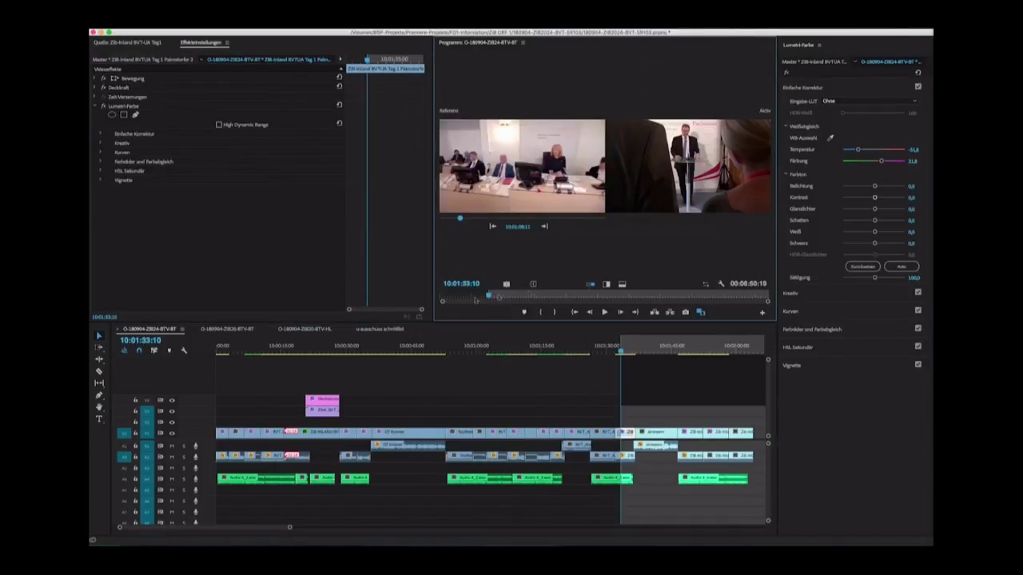
pyautogui.moveTo(525, 229)
pyautogui.mouseDown()
pyautogui.moveTo(593, 229)
pyautogui.moveTo(524, 229)
pyautogui.mouseUp()
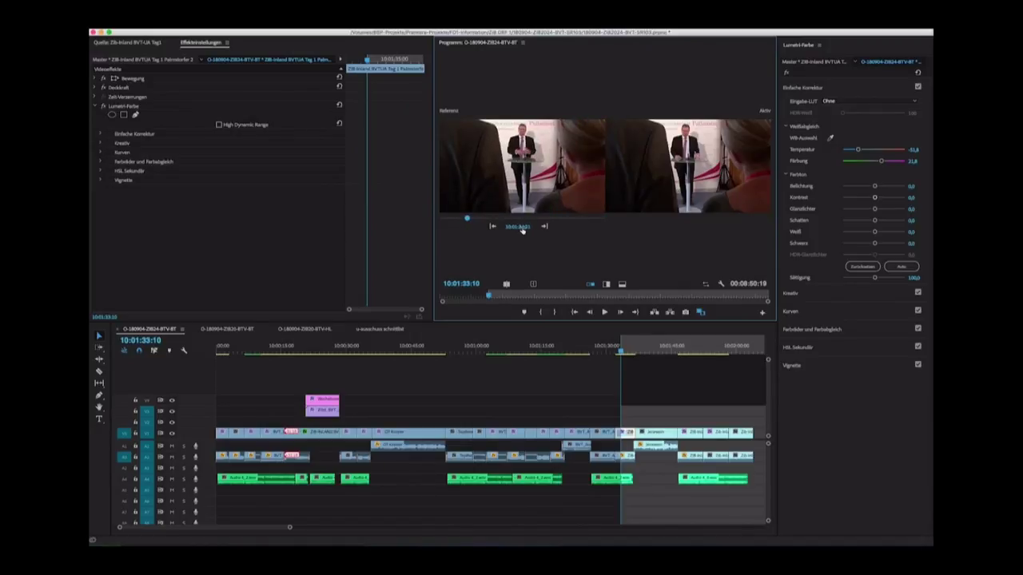
pyautogui.moveTo(682, 350); pyautogui.dragTo(702, 350)
pyautogui.click(854, 330)
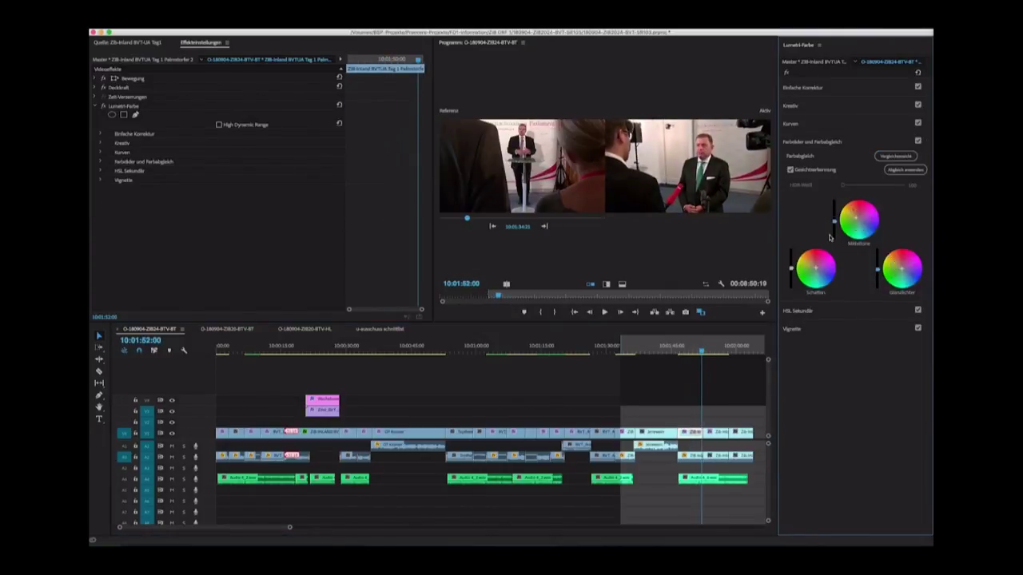
# Step: Adjust the final empty-room clip to whites 10 and blacks about -11, and clear the sequence's in and out points
pyautogui.moveTo(689, 352); pyautogui.dragTo(749, 343)
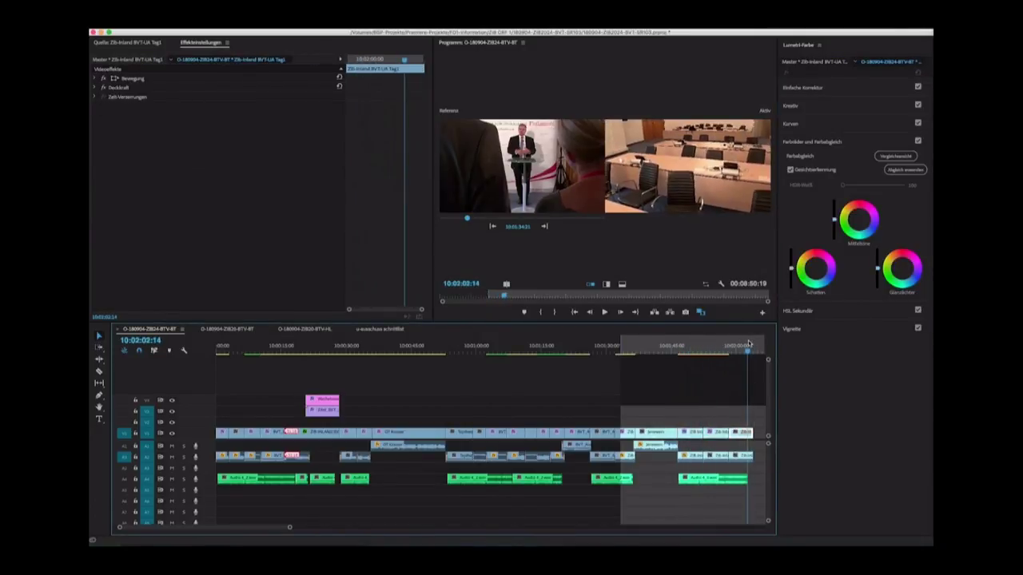
pyautogui.click(814, 90)
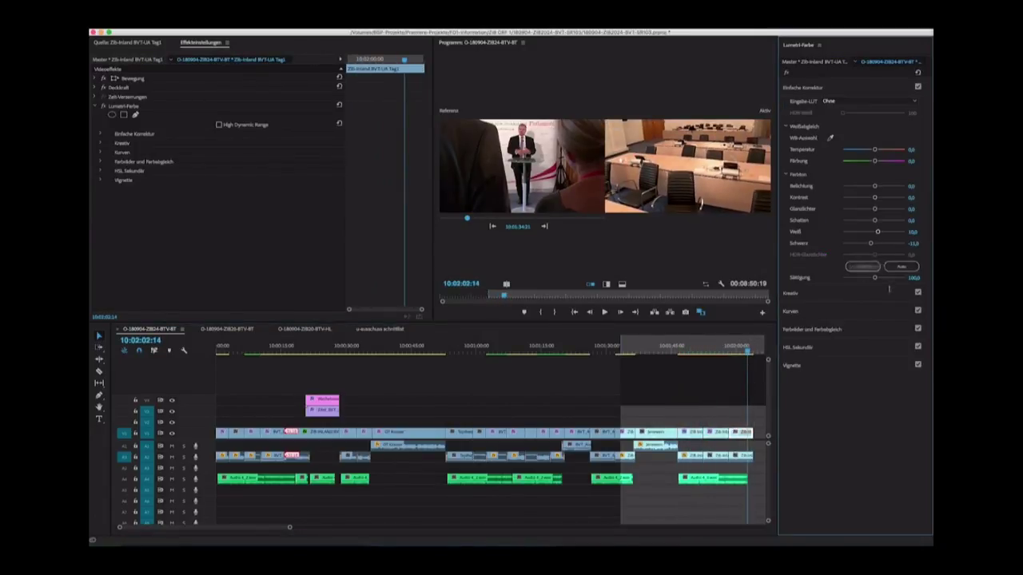
pyautogui.click(741, 385)
pyautogui.hotkey('alt', 'x')
# Step: Cool the final empty-room clip to temperature about -60 with tint 18.4, and close the comparison view
pyautogui.click(742, 352)
pyautogui.click(855, 151)
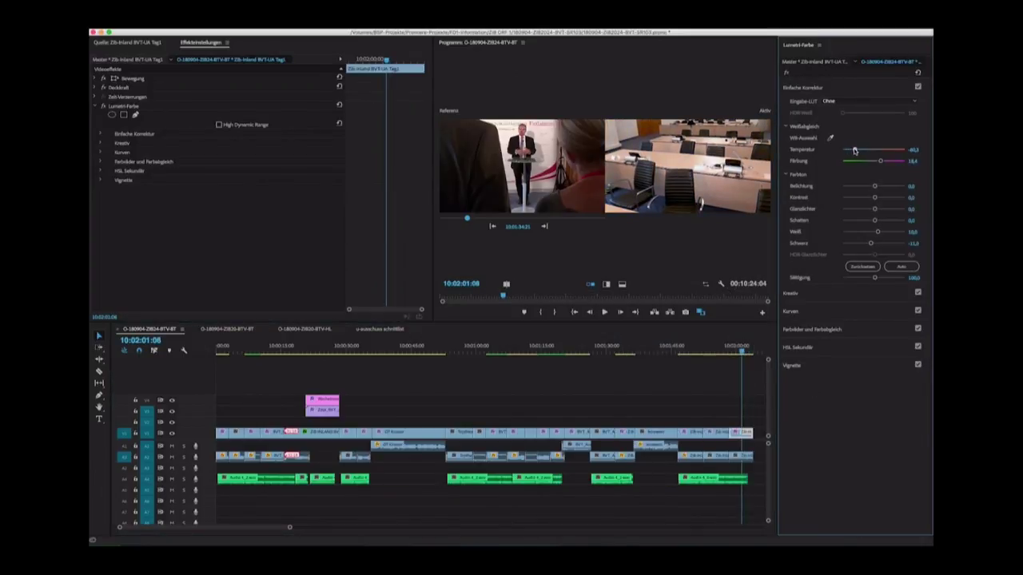
pyautogui.click(591, 284)
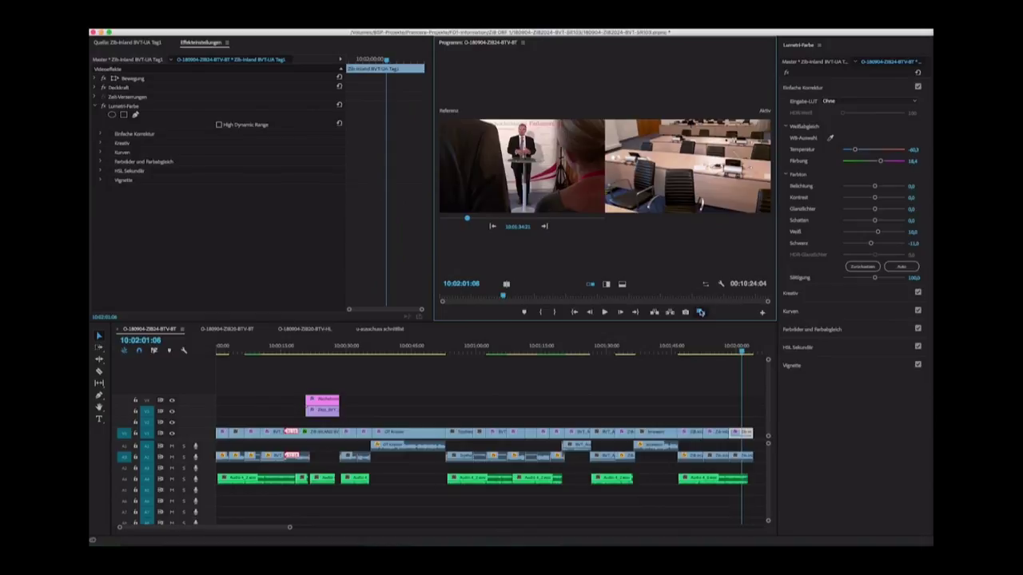
pyautogui.click(700, 312)
pyautogui.moveTo(719, 349)
pyautogui.mouseDown()
pyautogui.moveTo(680, 350)
pyautogui.moveTo(703, 350)
pyautogui.mouseUp()
pyautogui.click(727, 369)
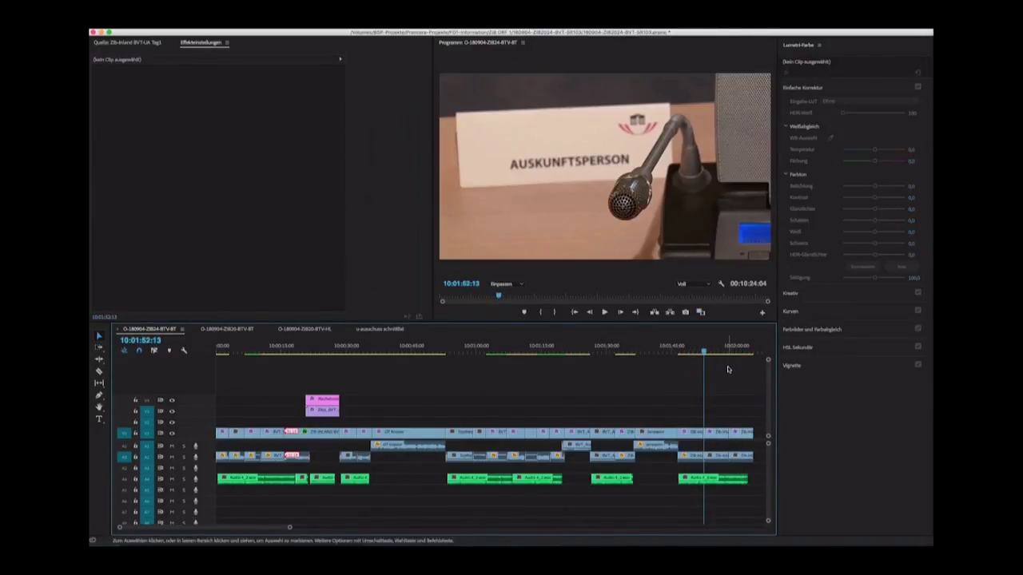